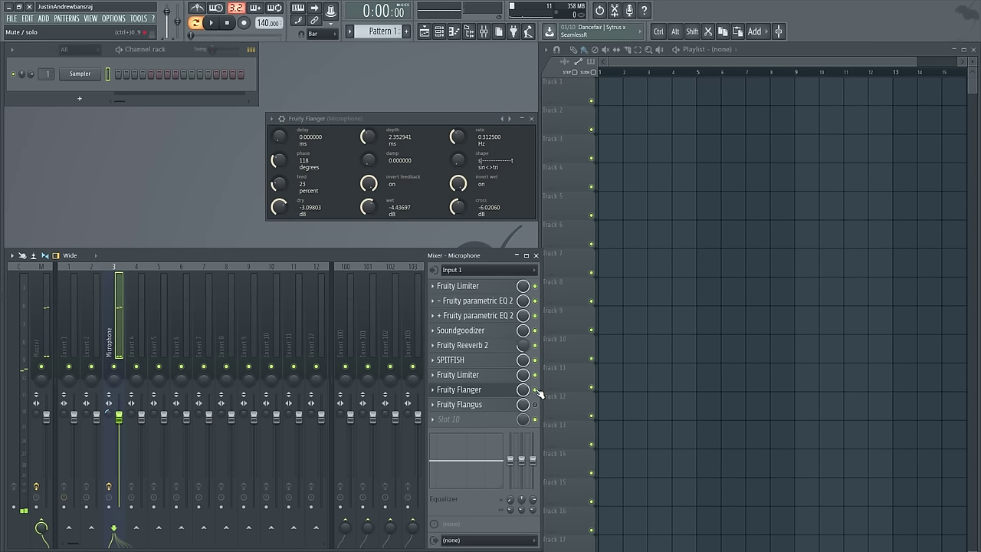
Step: Compare the Microphone track with Fruity Flanger bypassed, and raise the flanger's delay to 20 ms
{"action": "left_click", "coordinate": [535, 389]}
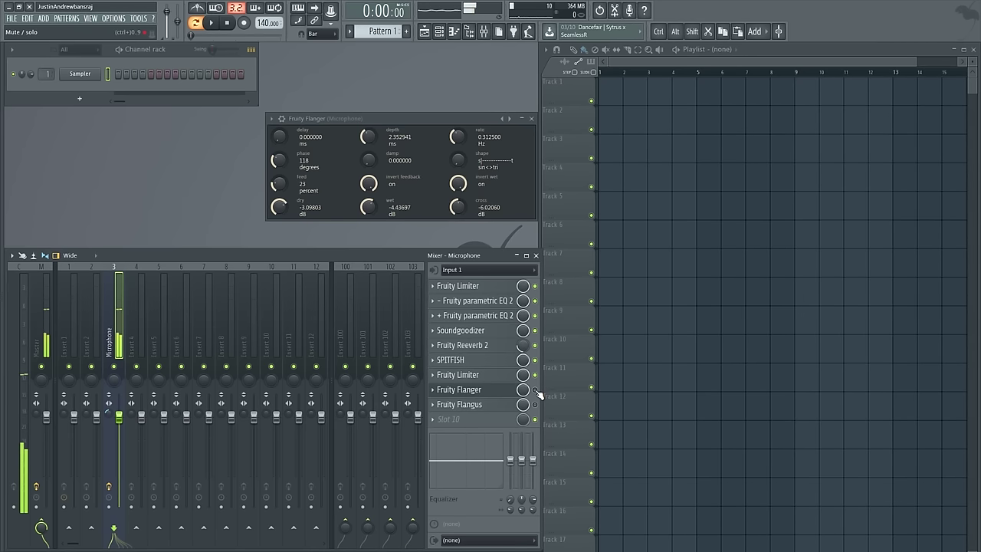
{"action": "left_click_drag", "start_coordinate": [279, 136], "coordinate": [279, 107]}
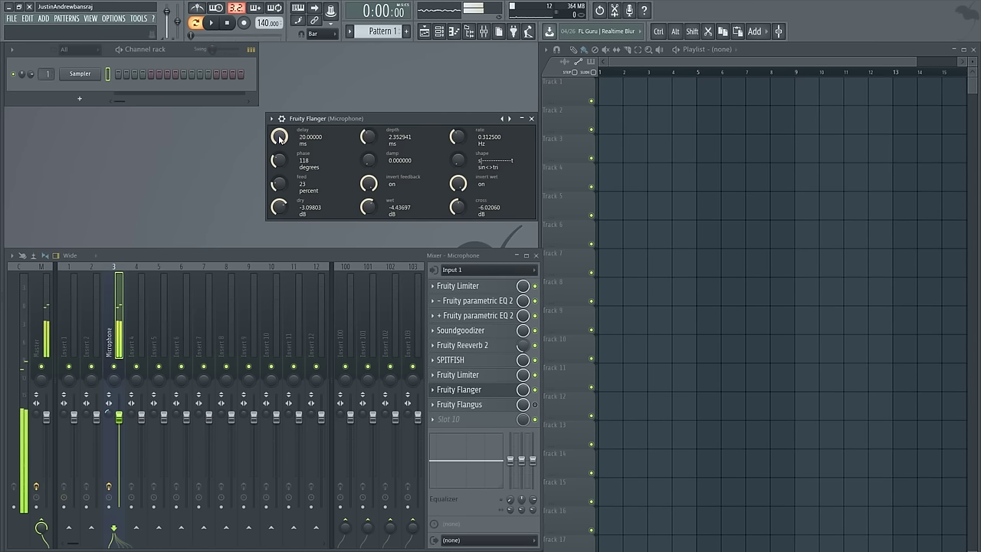
Step: Place Pattern 1 clips on playlist tracks 1 and 2 near bar 2, with the second clip starting slightly after the first
{"action": "left_click", "coordinate": [618, 97]}
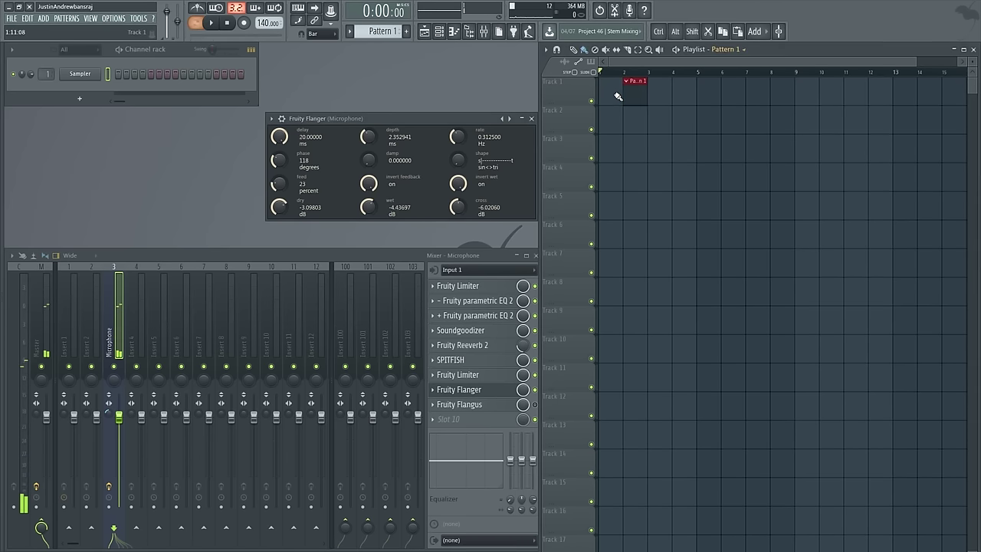
{"action": "scroll", "coordinate": [635, 131], "scroll_direction": "up", "scroll_amount": 5}
{"action": "left_click_drag", "start_coordinate": [695, 117], "coordinate": [703, 122]}
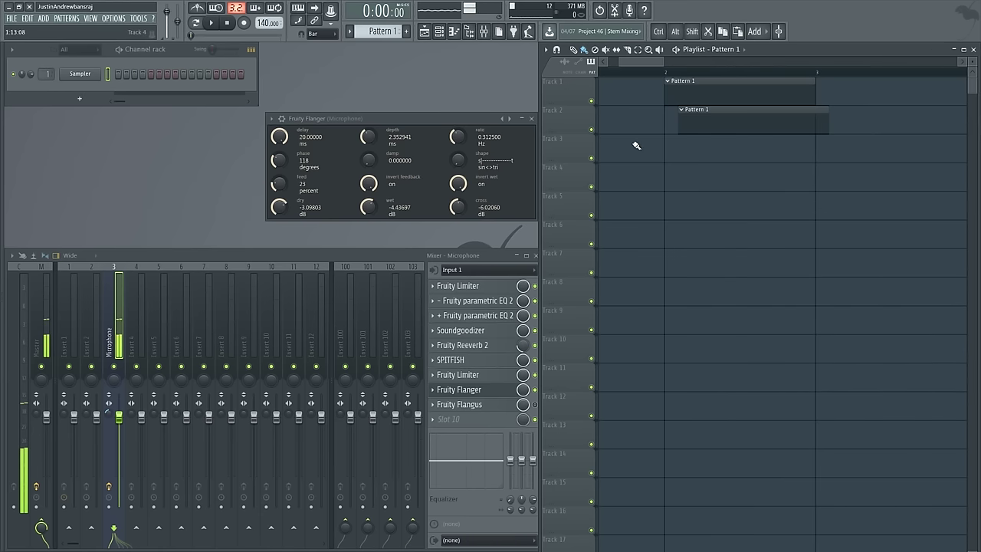
Step: Bypass Fruity Flanger on the Microphone track for comparison, and lower its delay and depth to 0 ms
{"action": "left_click", "coordinate": [536, 391]}
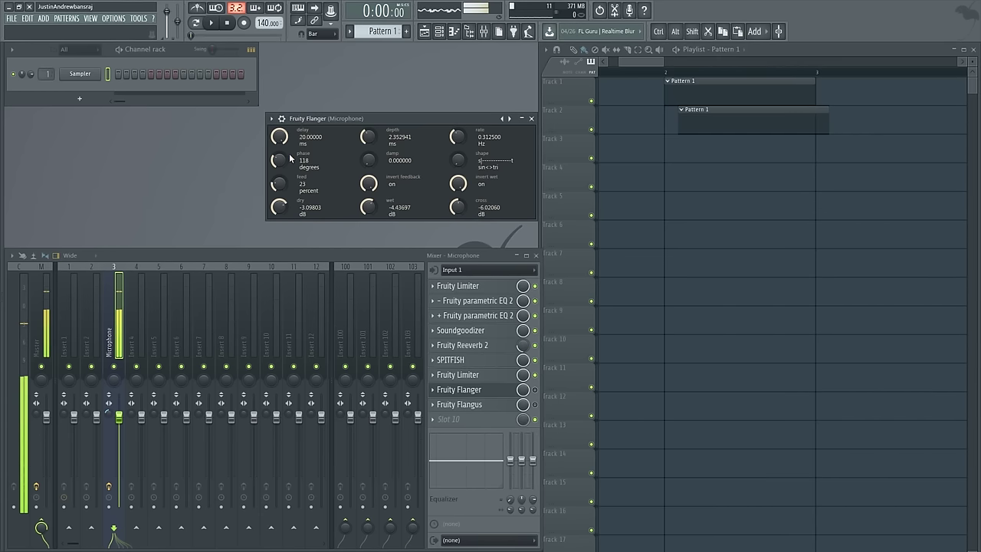
{"action": "left_click_drag", "start_coordinate": [279, 137], "coordinate": [349, 205]}
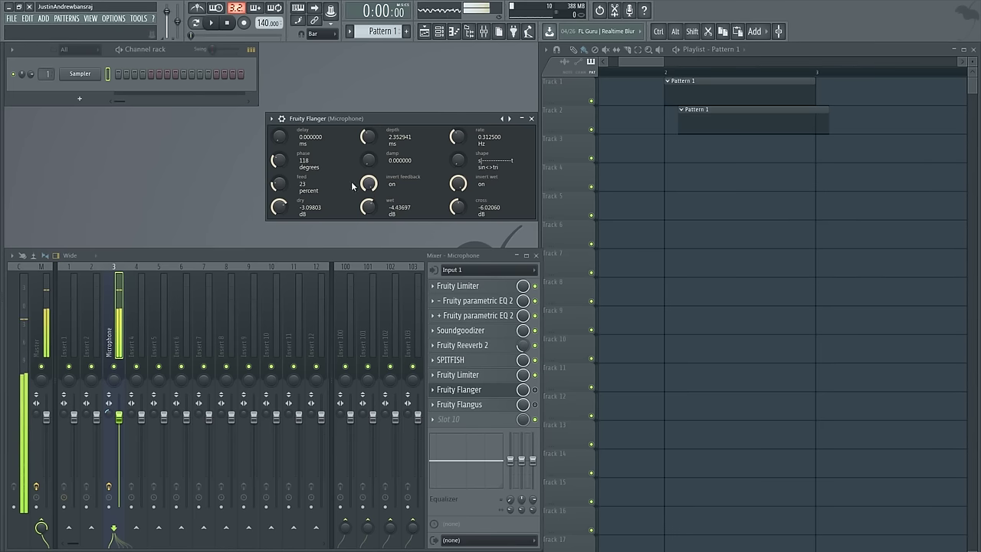
{"action": "left_click_drag", "start_coordinate": [367, 137], "coordinate": [368, 176]}
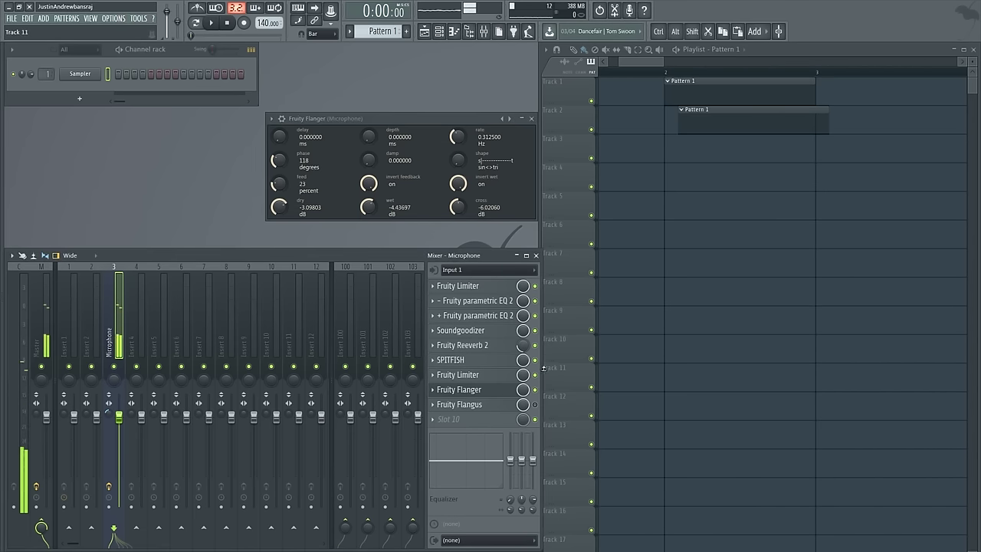
Step: Set the flanger's delay to about 5.8 ms and raise its depth to about 19.7 ms
{"action": "mouse_move", "coordinate": [278, 141]}
{"action": "left_mouse_down"}
{"action": "mouse_move", "coordinate": [287, 132]}
{"action": "mouse_move", "coordinate": [288, 157]}
{"action": "left_mouse_up"}
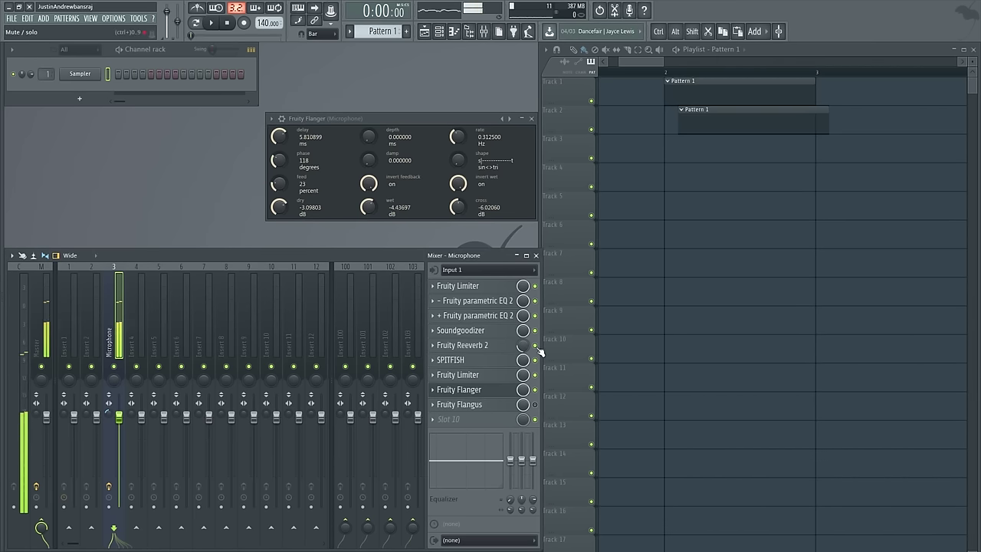
{"action": "left_click", "coordinate": [25, 367]}
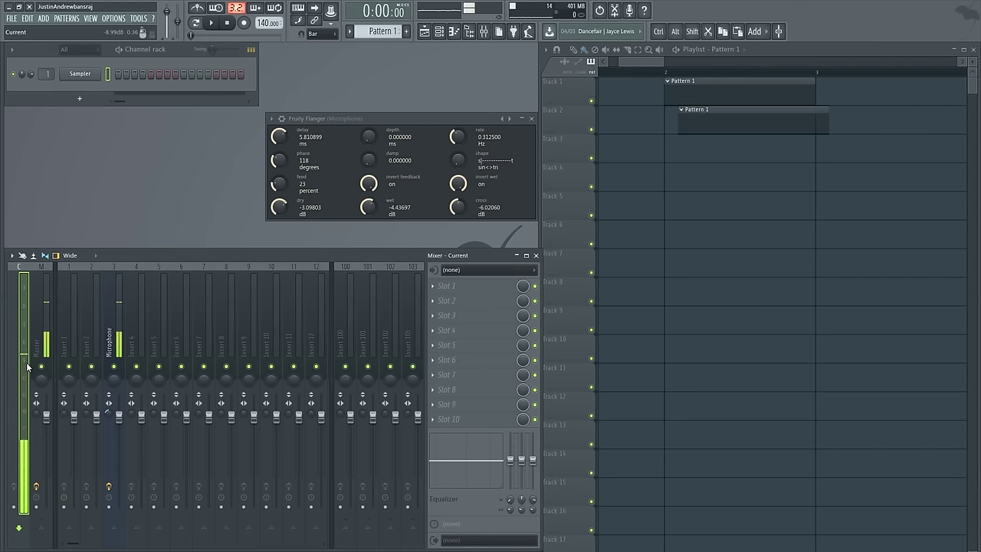
{"action": "left_click", "coordinate": [122, 325]}
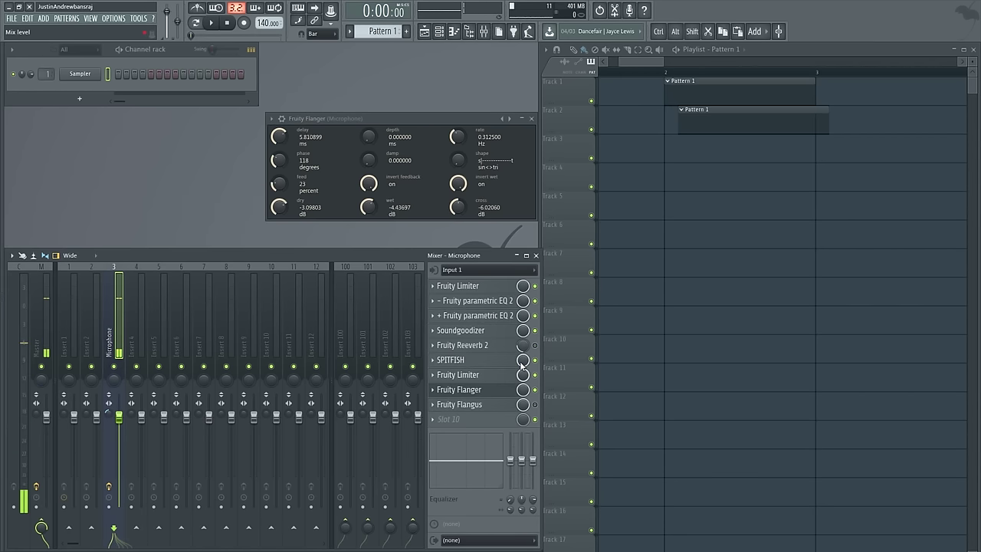
{"action": "left_click_drag", "start_coordinate": [369, 137], "coordinate": [369, 108]}
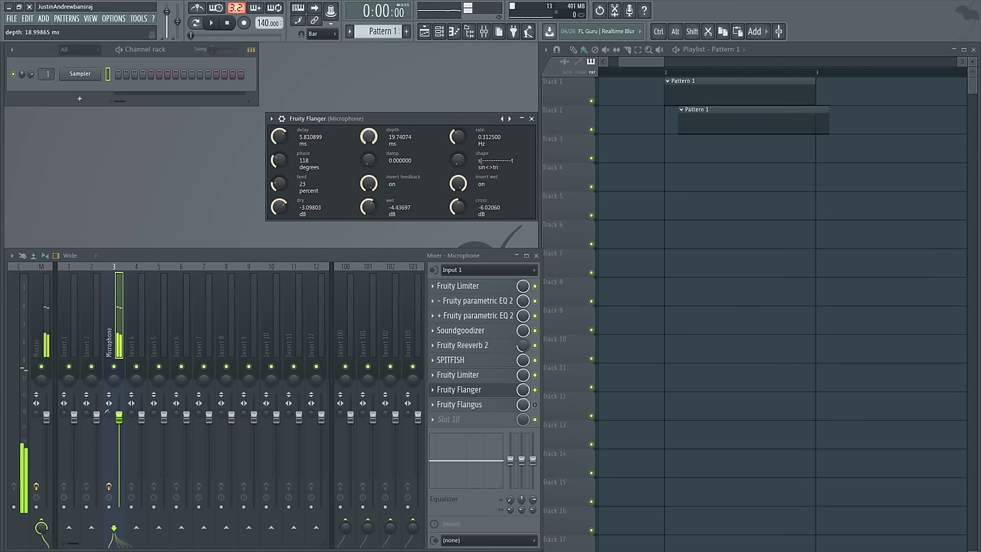
{"action": "left_click", "coordinate": [31, 380]}
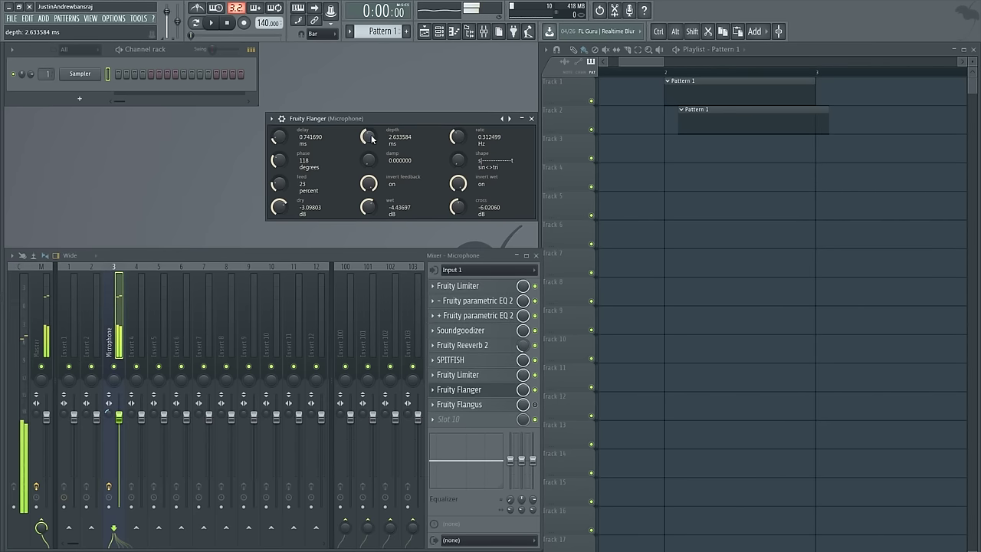
Step: Raise the flanger's rate to about 0.93 Hz and on to 5 Hz, and set its depth to 20 ms
{"action": "left_click_drag", "start_coordinate": [458, 136], "coordinate": [457, 153]}
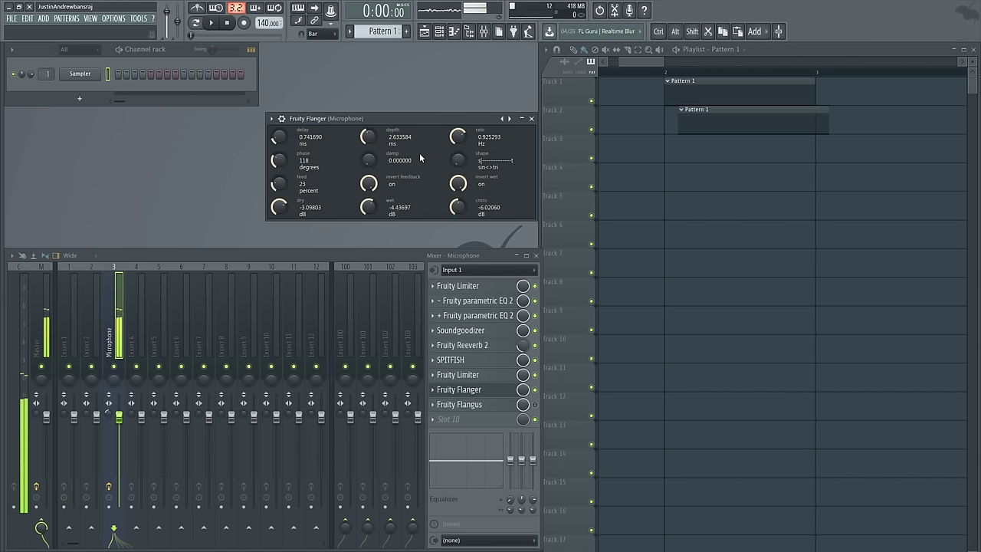
{"action": "left_click_drag", "start_coordinate": [458, 136], "coordinate": [498, 161]}
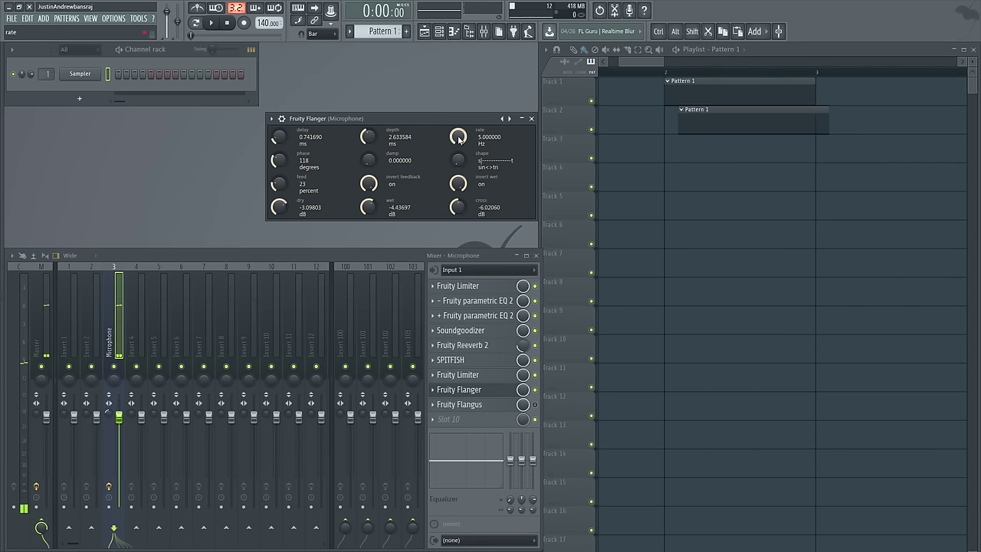
{"action": "left_click_drag", "start_coordinate": [371, 138], "coordinate": [371, 77]}
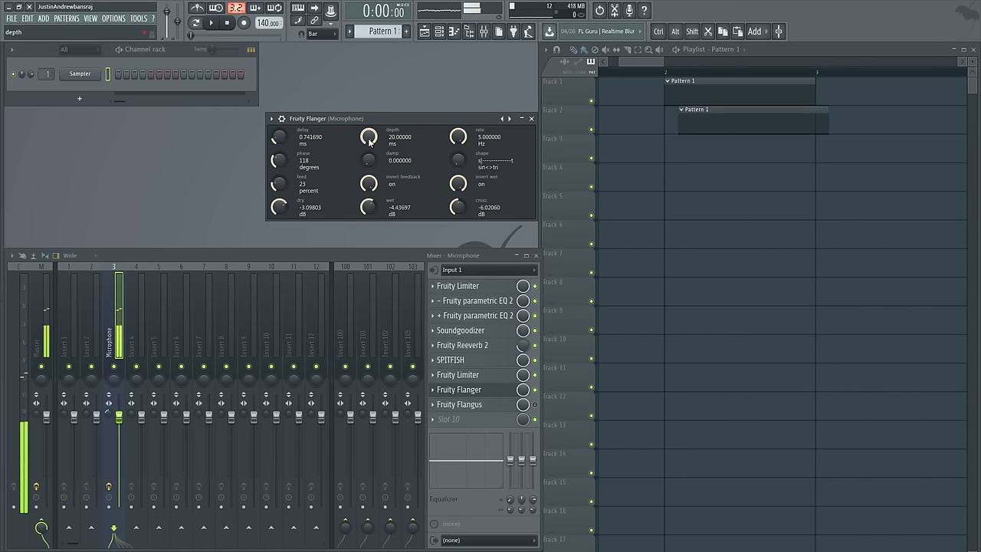
Step: Audition the flanger's rate at 0 and about 0.32 Hz, return it to 0 Hz, and lower the depth to about 1.06 ms
{"action": "left_click_drag", "start_coordinate": [458, 136], "coordinate": [458, 184]}
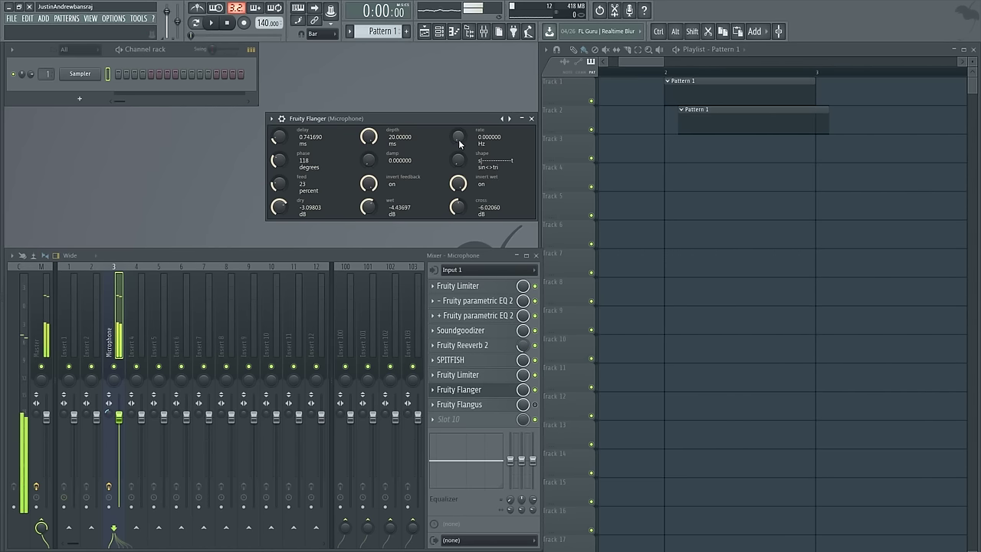
{"action": "left_click_drag", "start_coordinate": [461, 143], "coordinate": [459, 141]}
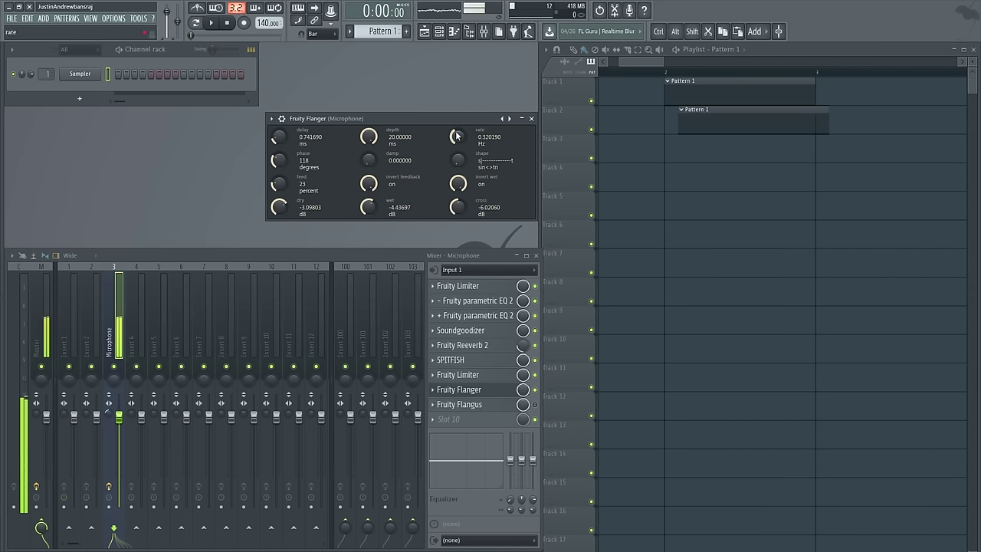
{"action": "left_click_drag", "start_coordinate": [459, 135], "coordinate": [459, 154]}
{"action": "left_click_drag", "start_coordinate": [368, 137], "coordinate": [368, 153]}
Step: Audition the flanger's phase at 48 and 360 degrees, and bring it down to 72 degrees
{"action": "left_click_drag", "start_coordinate": [278, 160], "coordinate": [278, 163]}
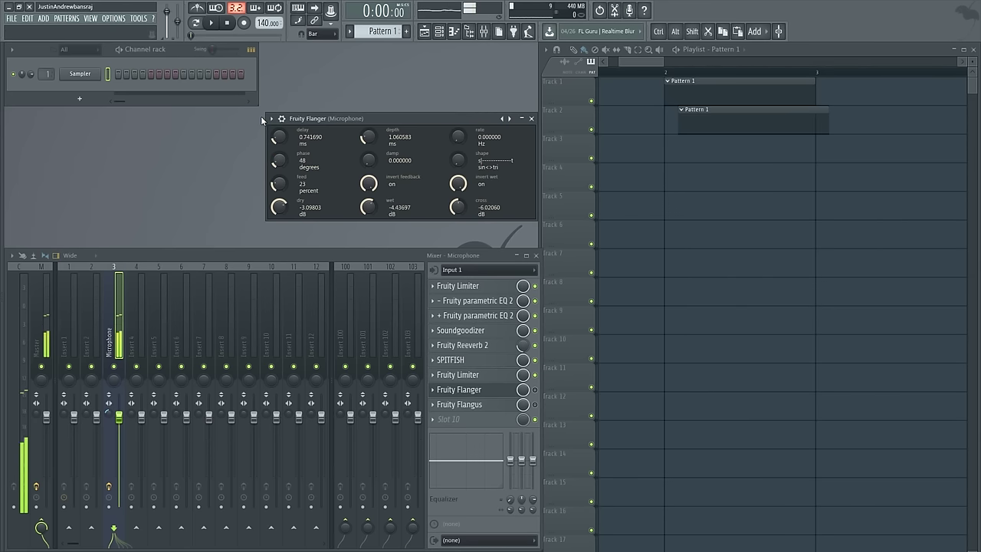
{"action": "left_click_drag", "start_coordinate": [283, 159], "coordinate": [282, 165]}
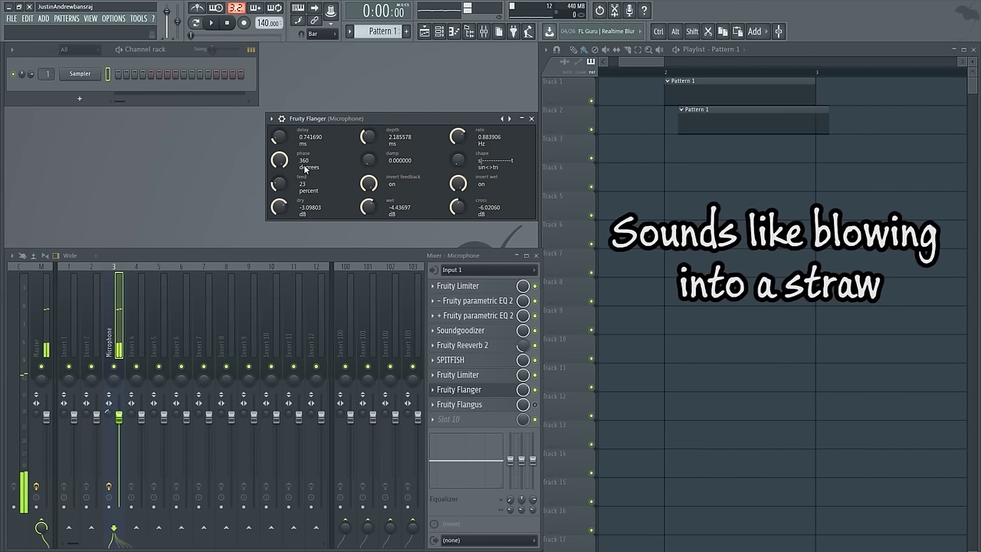
{"action": "left_click_drag", "start_coordinate": [305, 163], "coordinate": [305, 199]}
Step: Audition the flanger's damp at about 0.84, return it to 0, and raise the rate to about 1.29 Hz
{"action": "left_click_drag", "start_coordinate": [369, 160], "coordinate": [369, 184]}
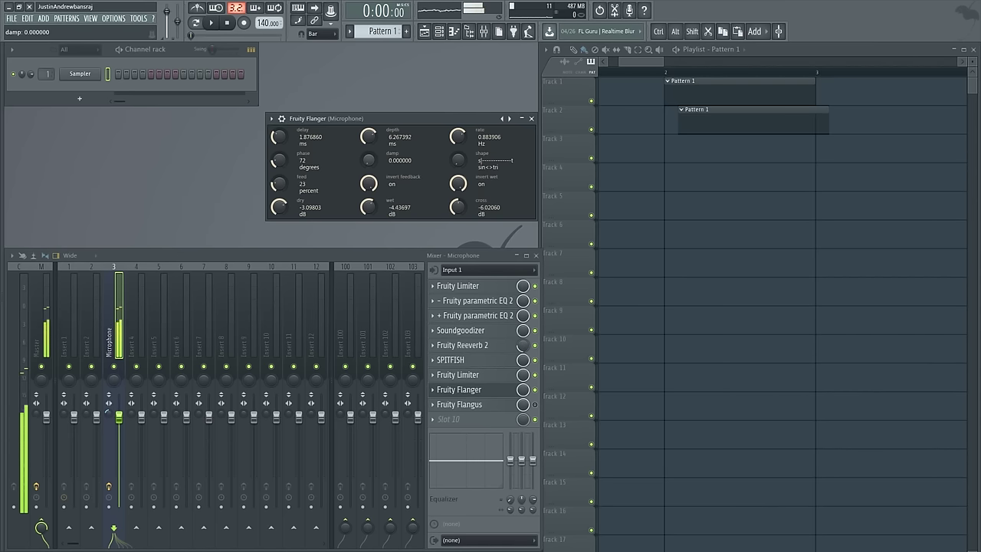
{"action": "left_click_drag", "start_coordinate": [369, 159], "coordinate": [369, 148]}
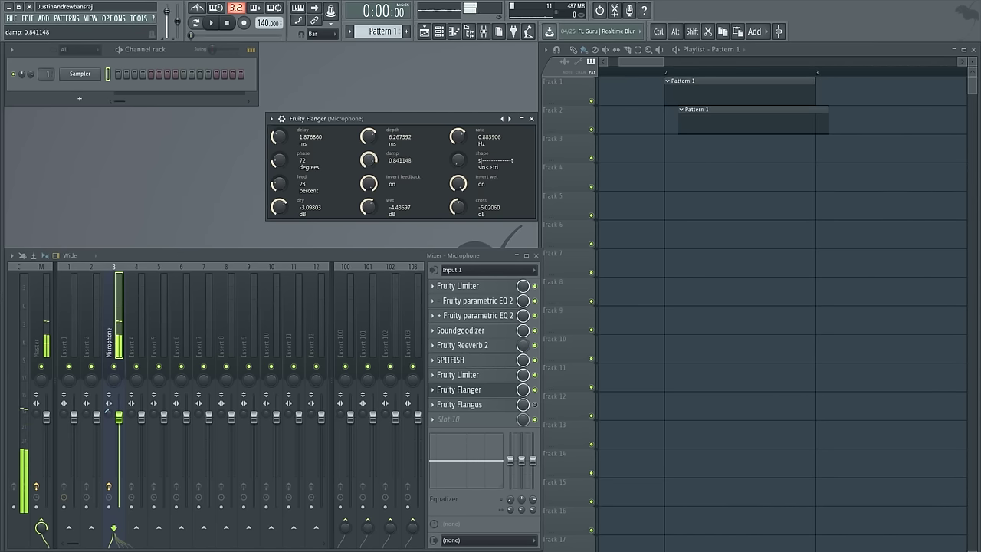
{"action": "left_click_drag", "start_coordinate": [369, 160], "coordinate": [368, 167]}
{"action": "left_click_drag", "start_coordinate": [458, 136], "coordinate": [458, 107]}
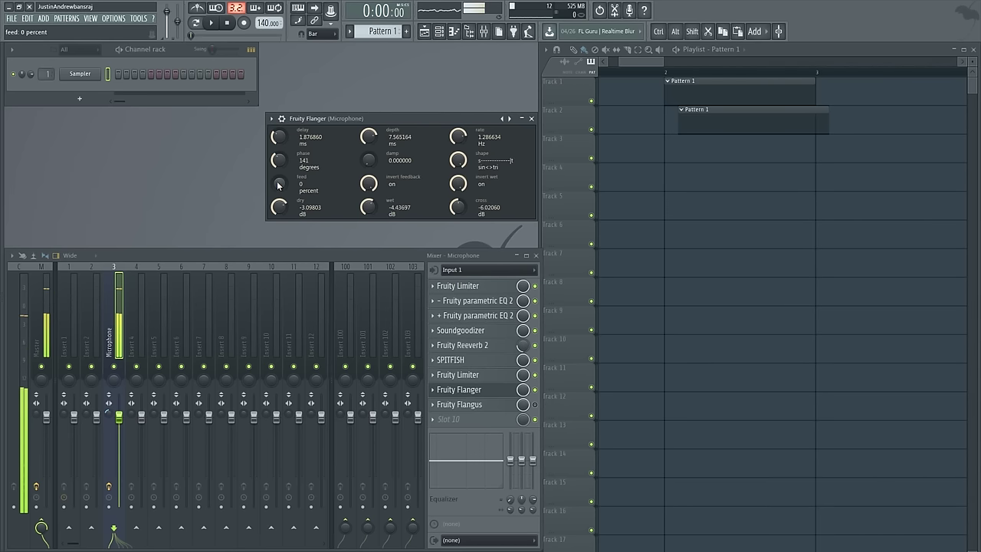
Step: Audition the flanger's feed at 80, 100 and 1 percent, and set it to 31 percent
{"action": "left_click_drag", "start_coordinate": [279, 183], "coordinate": [279, 151]}
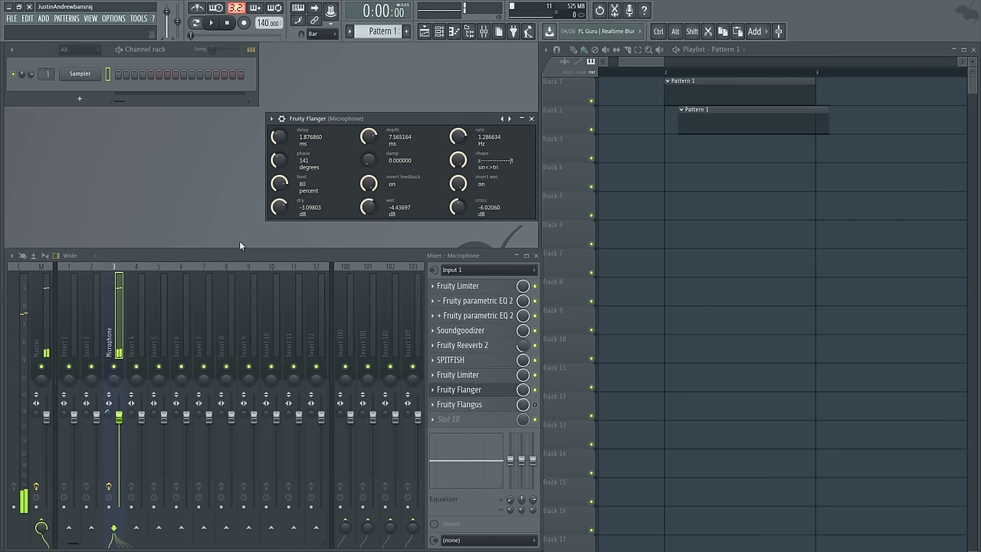
{"action": "left_click_drag", "start_coordinate": [282, 186], "coordinate": [282, 165]}
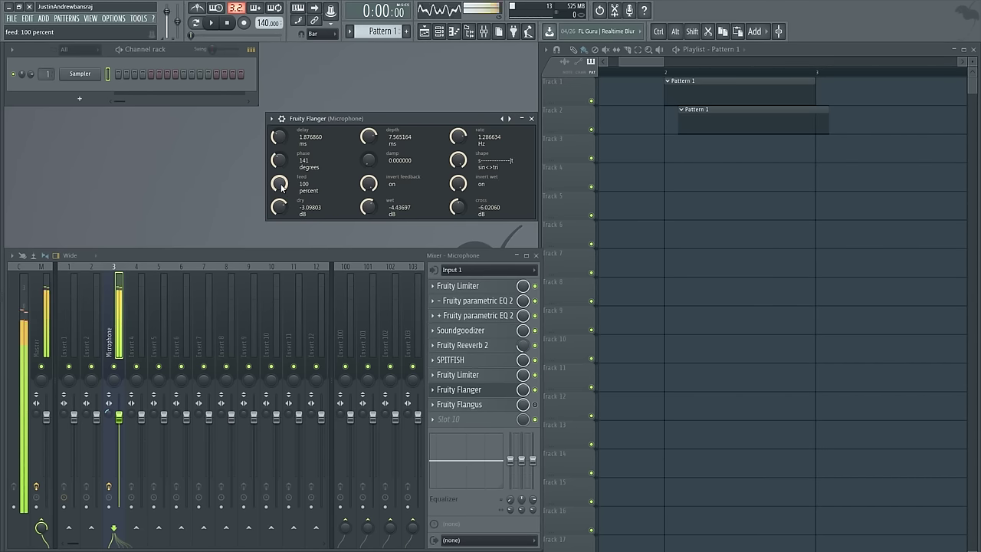
{"action": "left_click_drag", "start_coordinate": [281, 186], "coordinate": [281, 246]}
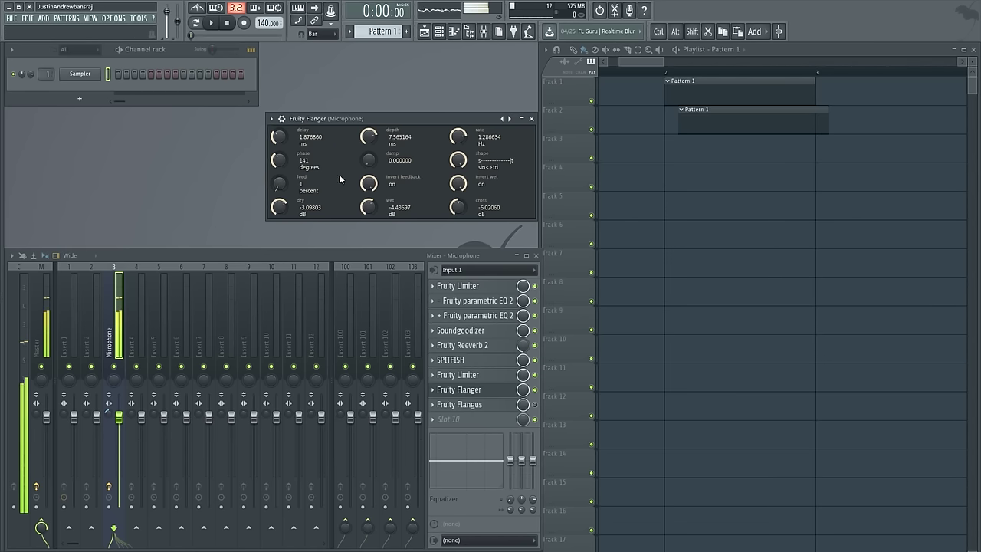
{"action": "left_click_drag", "start_coordinate": [279, 183], "coordinate": [279, 181]}
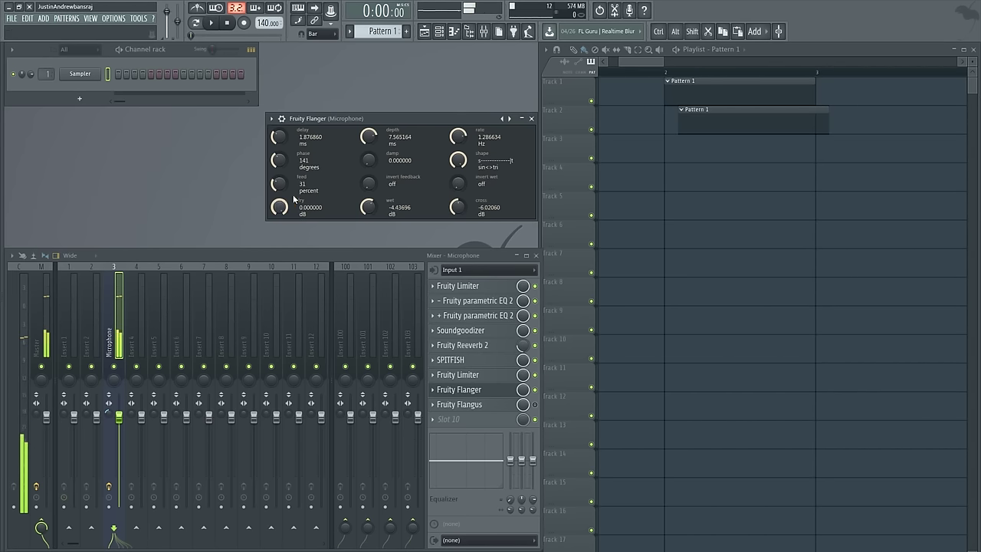
Step: Lower the flanger's wet level to -oo dB and compare the dry signal with the effect bypassed
{"action": "left_click_drag", "start_coordinate": [369, 209], "coordinate": [369, 245]}
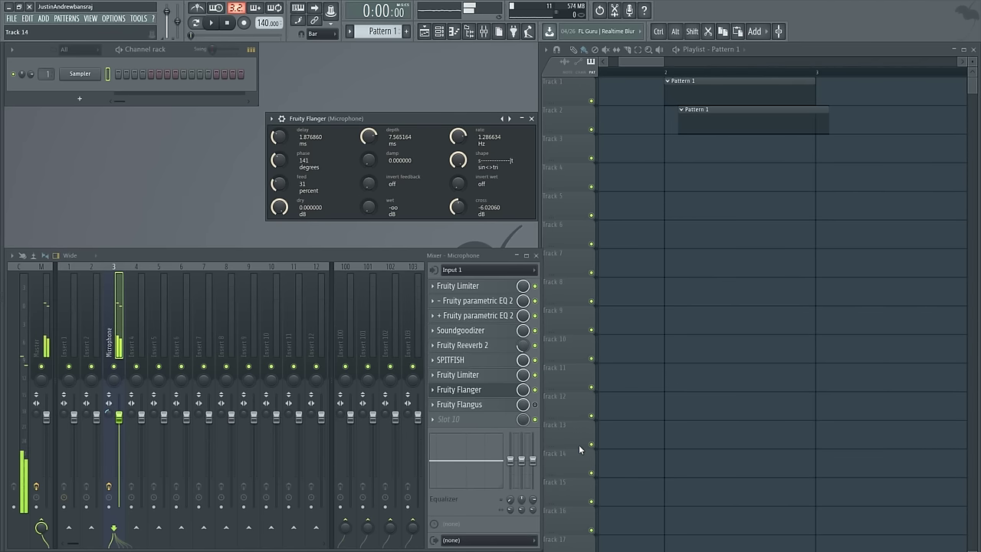
{"action": "left_click", "coordinate": [535, 389]}
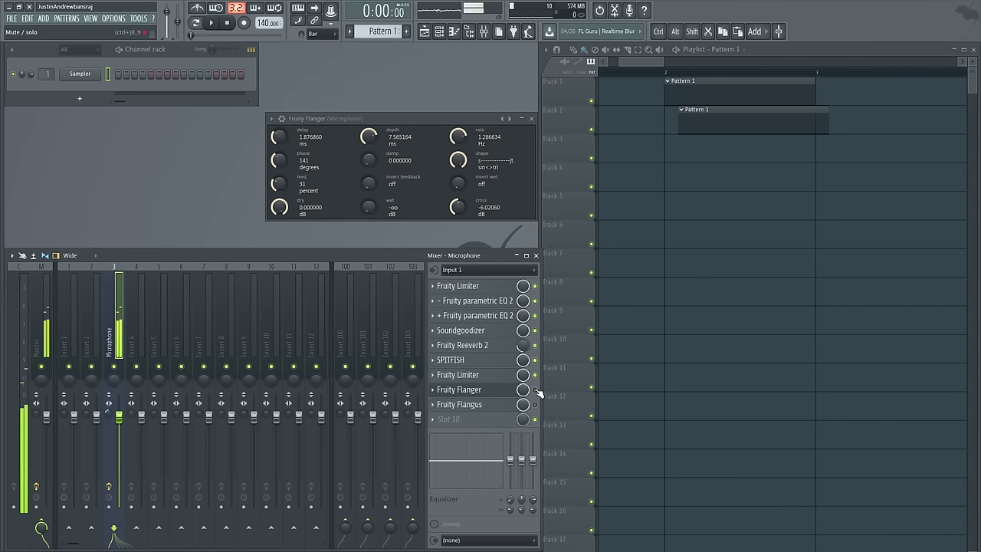
Step: Sweep the flanger's cross level from -oo dB up to 0 dB and back down to -oo dB
{"action": "scroll", "coordinate": [461, 205], "scroll_direction": "down", "scroll_amount": 5}
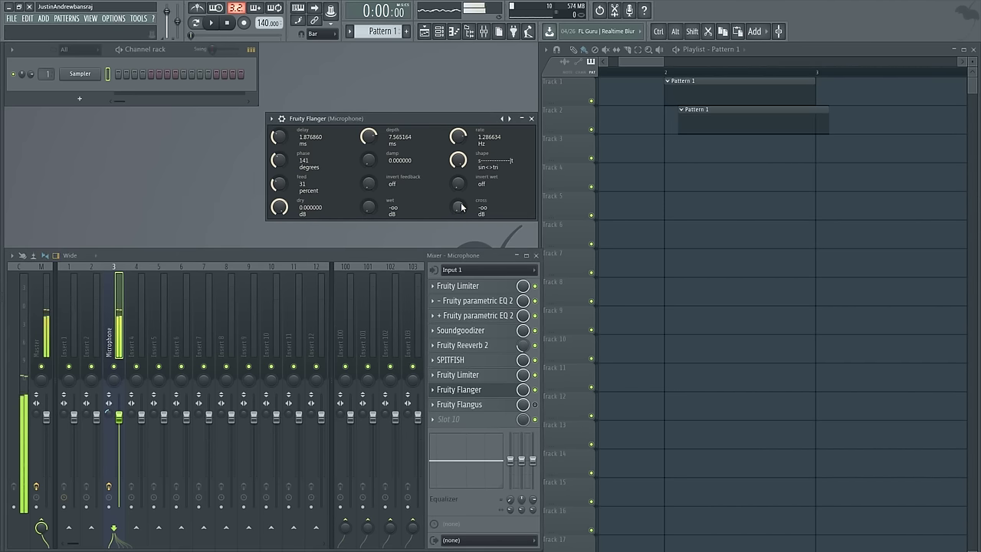
{"action": "scroll", "coordinate": [457, 207], "scroll_direction": "up", "scroll_amount": 10}
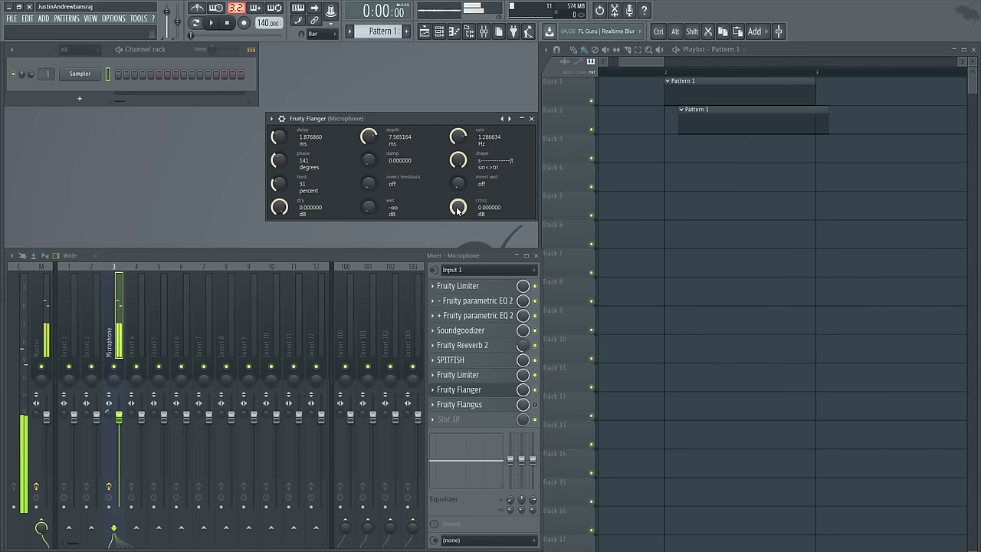
{"action": "scroll", "coordinate": [458, 207], "scroll_direction": "down", "scroll_amount": 10}
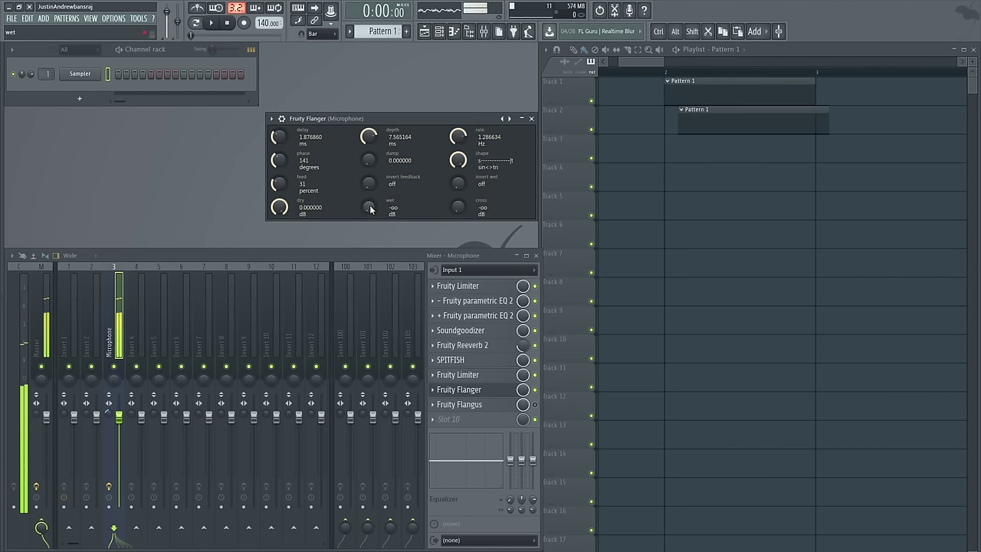
Step: Audition the flanger with wet at 0 dB and dry at -oo dB, and rebalance to about -4.9 dB dry and -2.7 dB wet
{"action": "left_click_drag", "start_coordinate": [371, 210], "coordinate": [371, 168]}
{"action": "left_click_drag", "start_coordinate": [280, 207], "coordinate": [280, 224]}
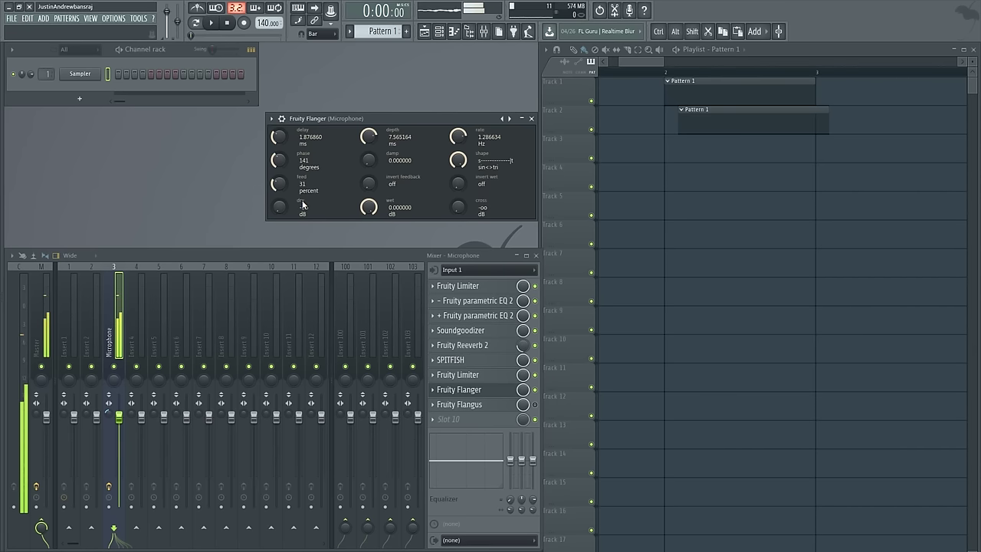
{"action": "left_click_drag", "start_coordinate": [303, 205], "coordinate": [397, 234]}
Step: Audition the flanger's cross level at 0, about -3.3 and -oo dB, and set it to about -13.2 dB
{"action": "mouse_move", "coordinate": [458, 207]}
{"action": "left_mouse_down"}
{"action": "mouse_move", "coordinate": [458, 218]}
{"action": "mouse_move", "coordinate": [458, 207]}
{"action": "left_mouse_up"}
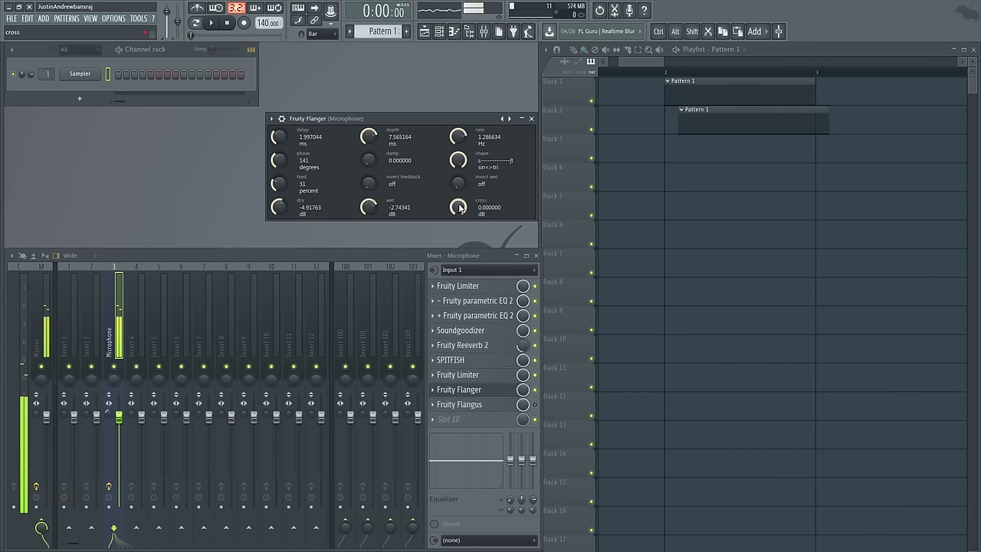
{"action": "scroll", "coordinate": [458, 207], "scroll_direction": "down", "scroll_amount": 2}
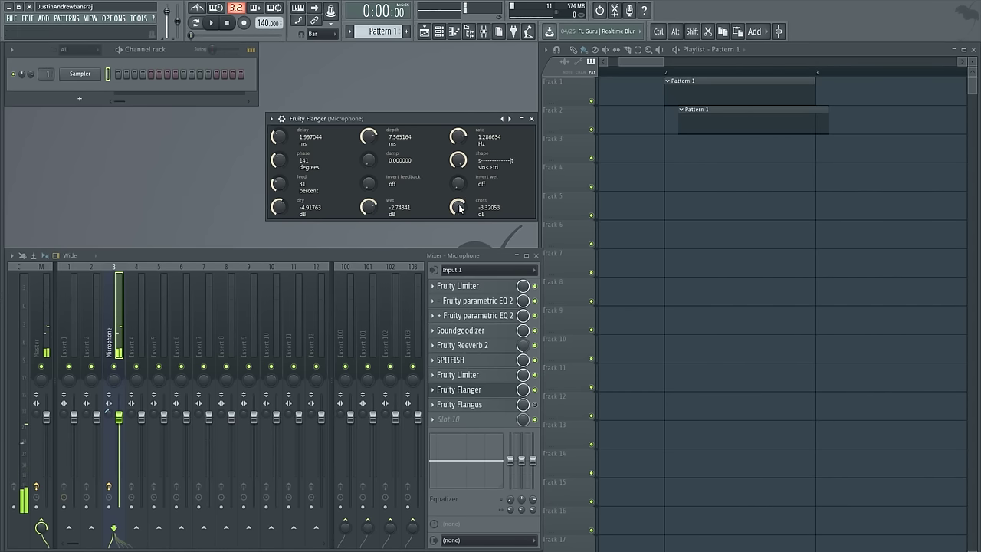
{"action": "scroll", "coordinate": [458, 207], "scroll_direction": "down", "scroll_amount": 5}
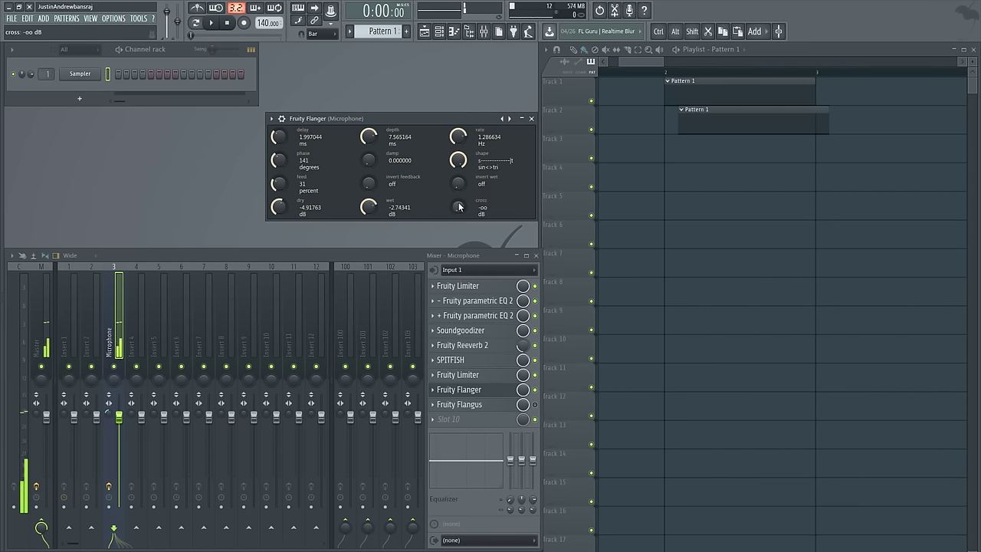
{"action": "scroll", "coordinate": [458, 207], "scroll_direction": "up", "scroll_amount": 2}
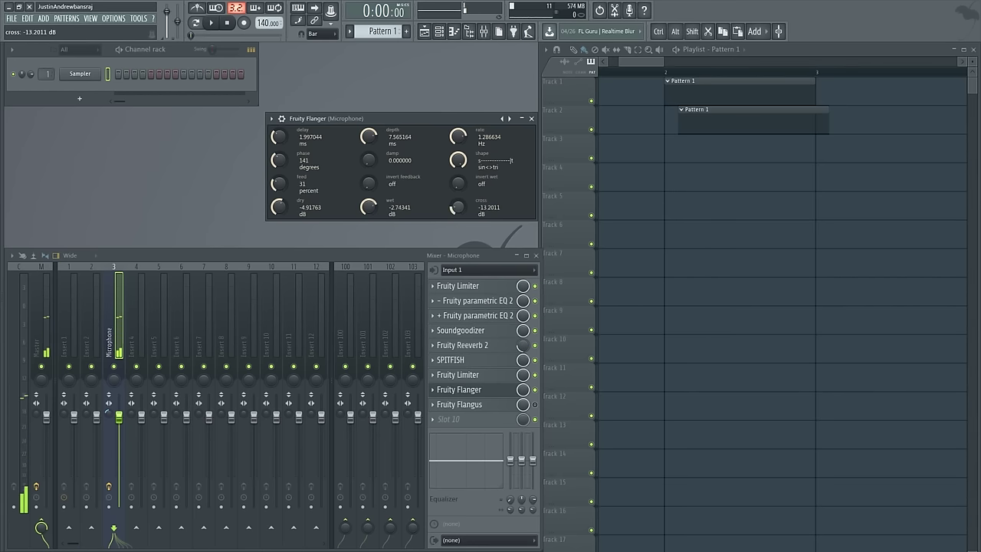